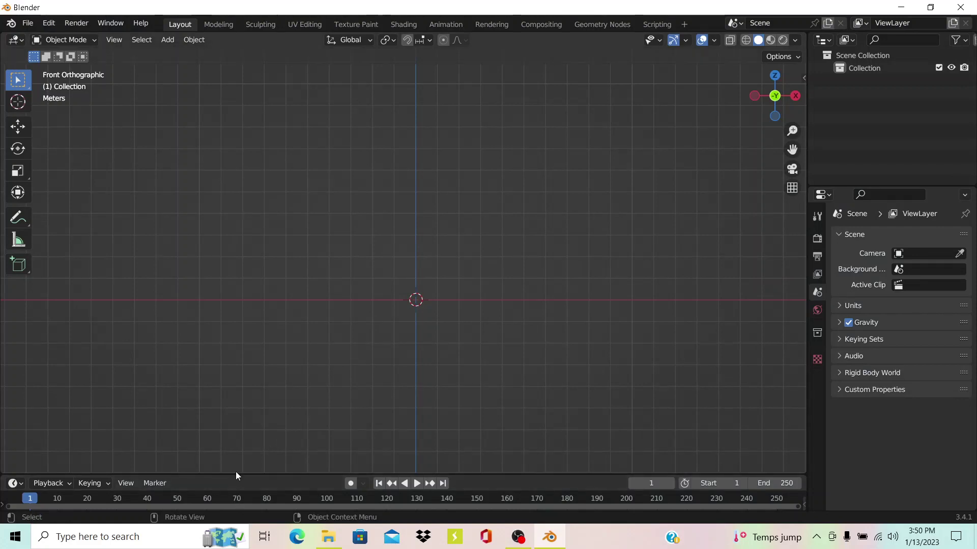
Step: Drag the border between the viewport and timeline upward so more timeline frames show
left_click_drag(240, 473, 255, 407)
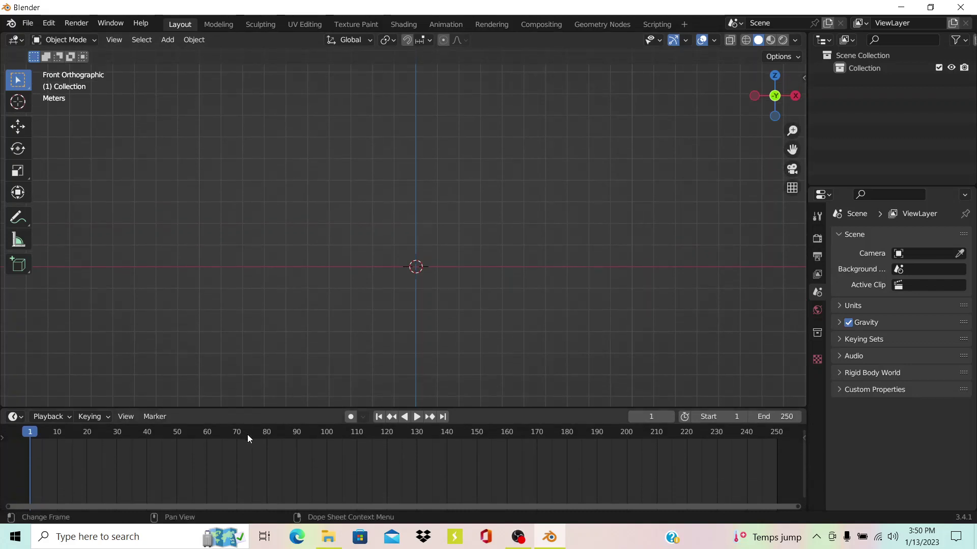
Step: Add a cube mesh at the scene origin from the Add > Mesh menu
left_click(168, 39)
mouse_move(220, 58)
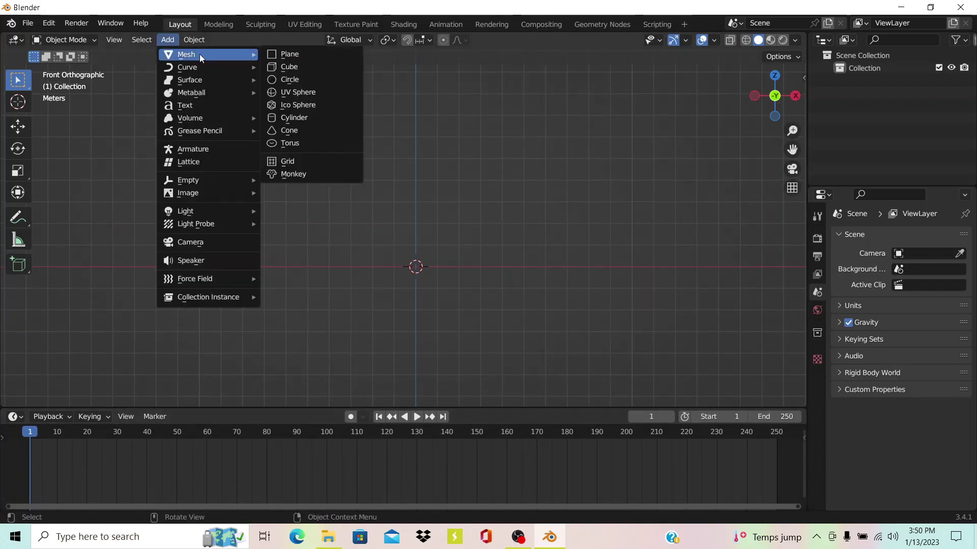
left_click(286, 67)
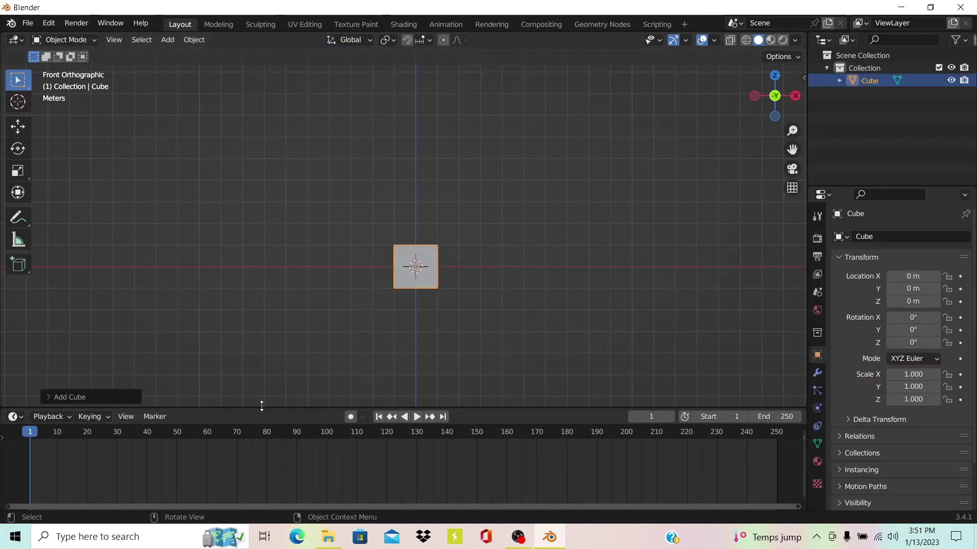
Step: Make the timeline taller, zoom in on the view, and bring up the Insert Keyframe menu
left_click_drag(261, 406, 260, 388)
scroll(435, 260, "up", 2)
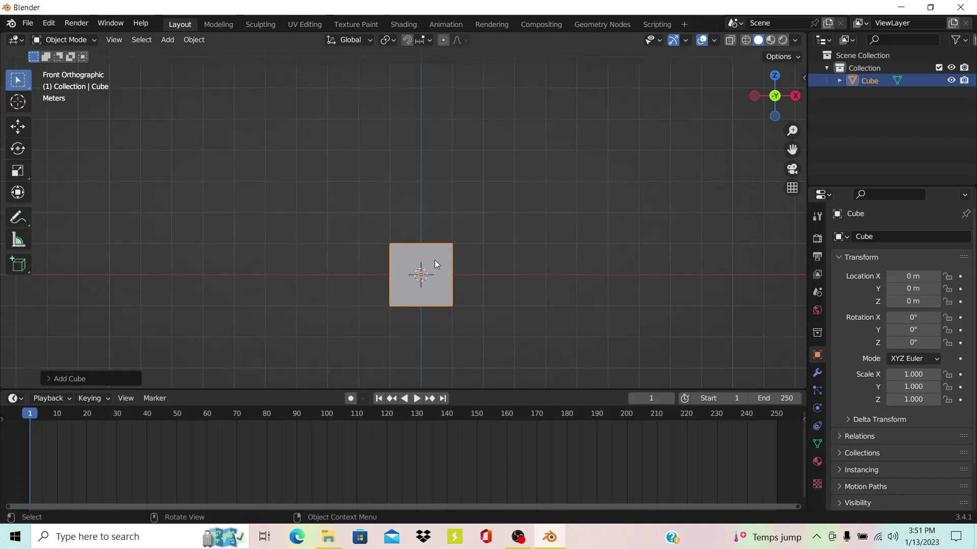
scroll(439, 260, "up", 1)
key("i")
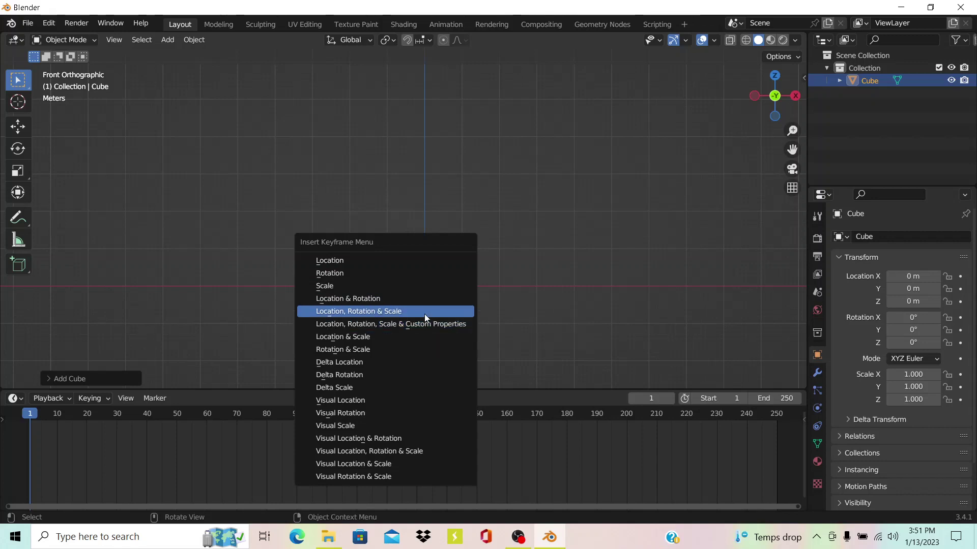
left_click(398, 311)
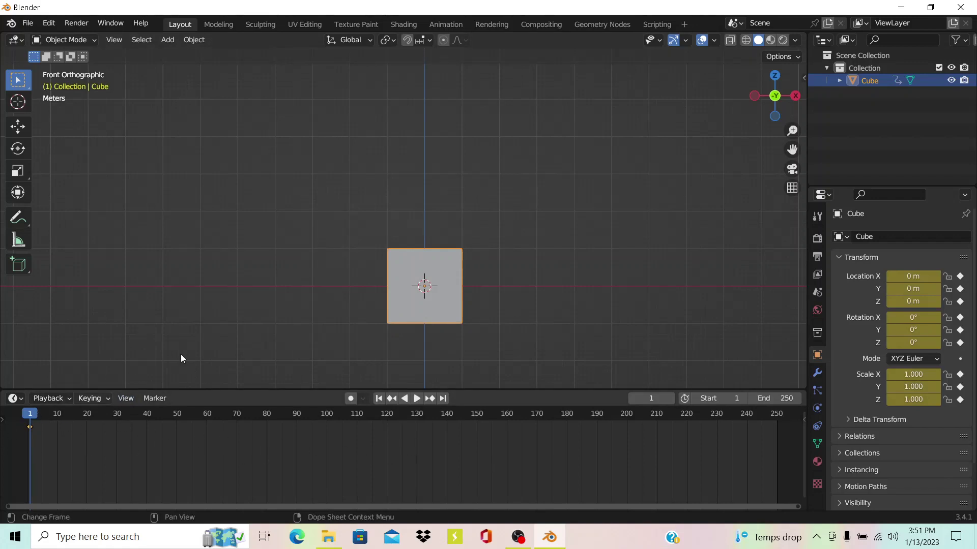
scroll(403, 273, "down", 1)
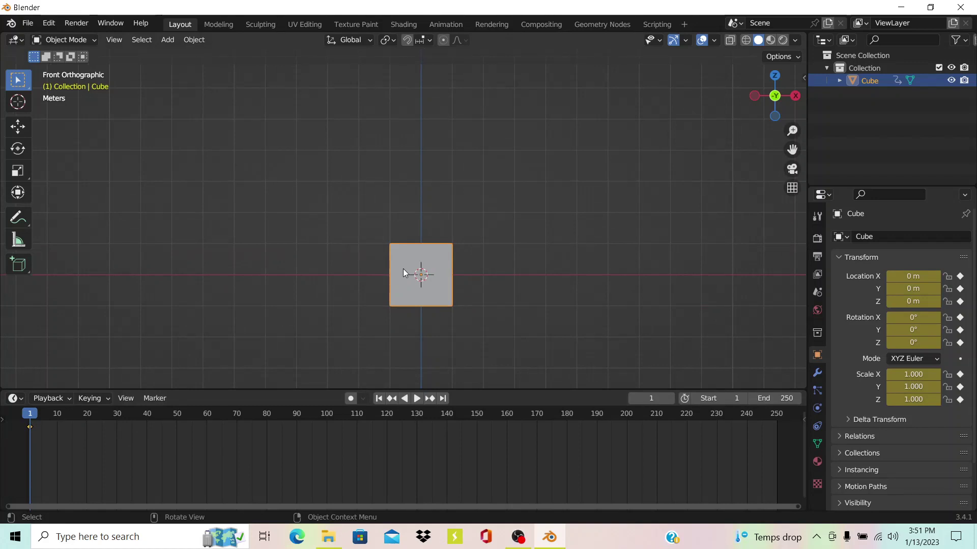
key("space")
key("space")
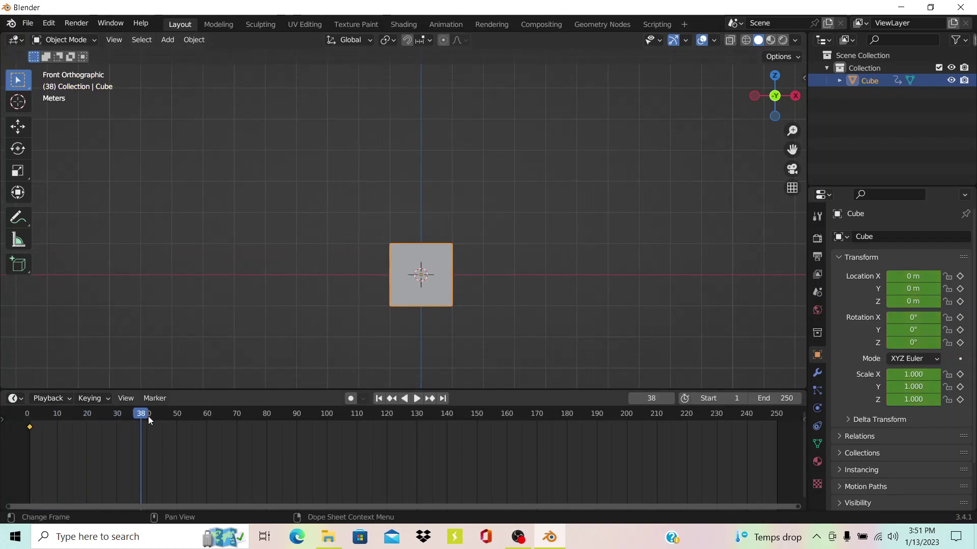
left_click_drag(125, 416, 30, 423)
key("space")
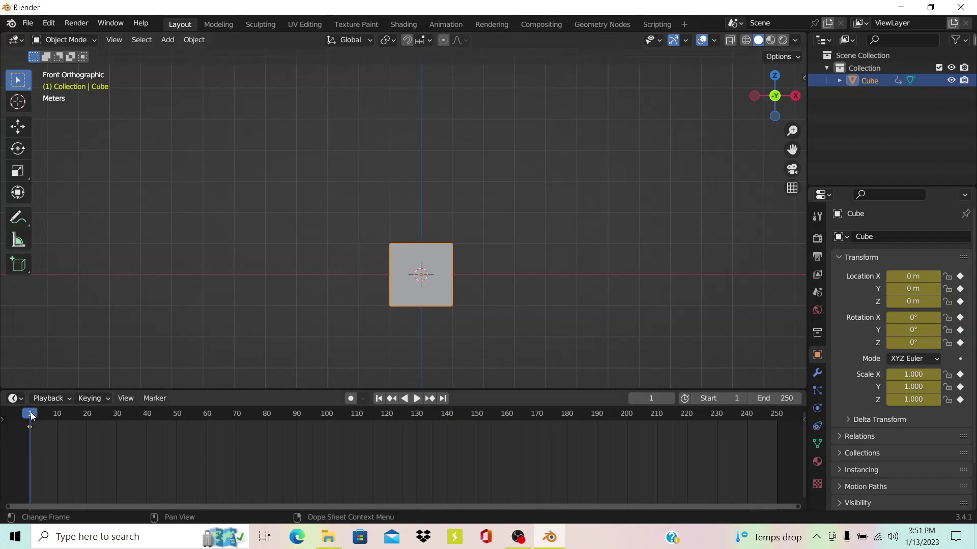
Step: At frame 20, move the cube up and to the left and tilt it freely
left_click_drag(31, 416, 87, 420)
scroll(535, 166, "down", 1)
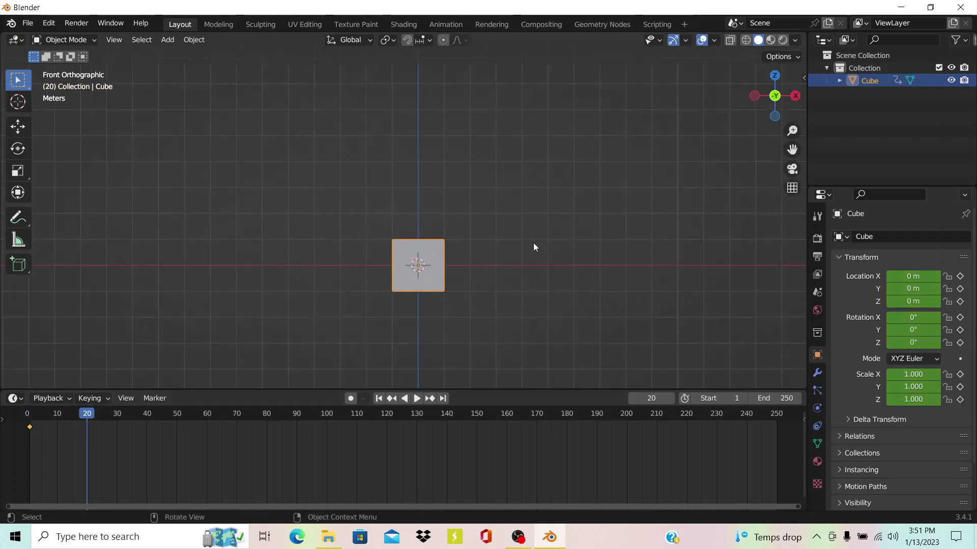
key("g")
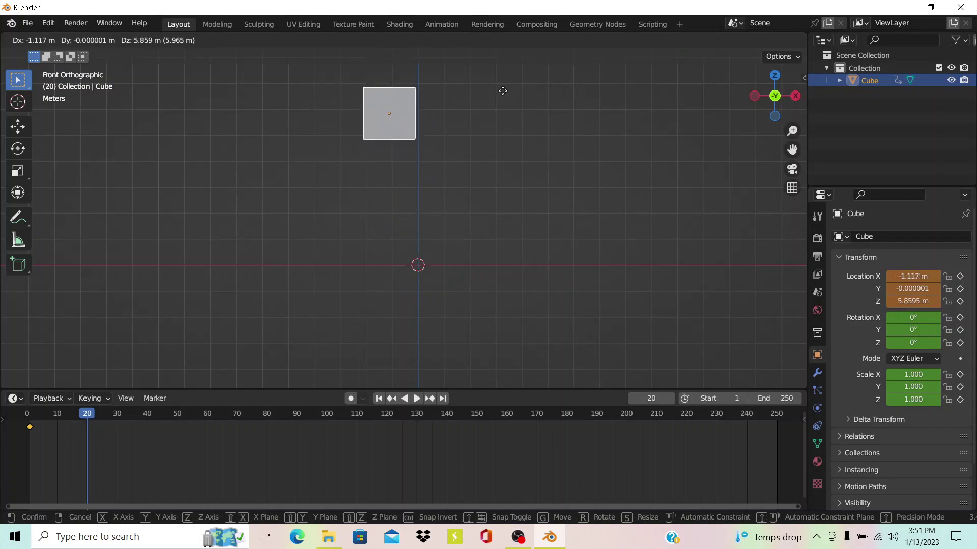
left_click(496, 90)
left_click(17, 148)
middle_click_drag(284, 239, 400, 151)
left_click_drag(401, 151, 280, 201)
Step: Scale the cube to 1.620, key location, rotation and scale at frame 20, then replay from the start
key("s")
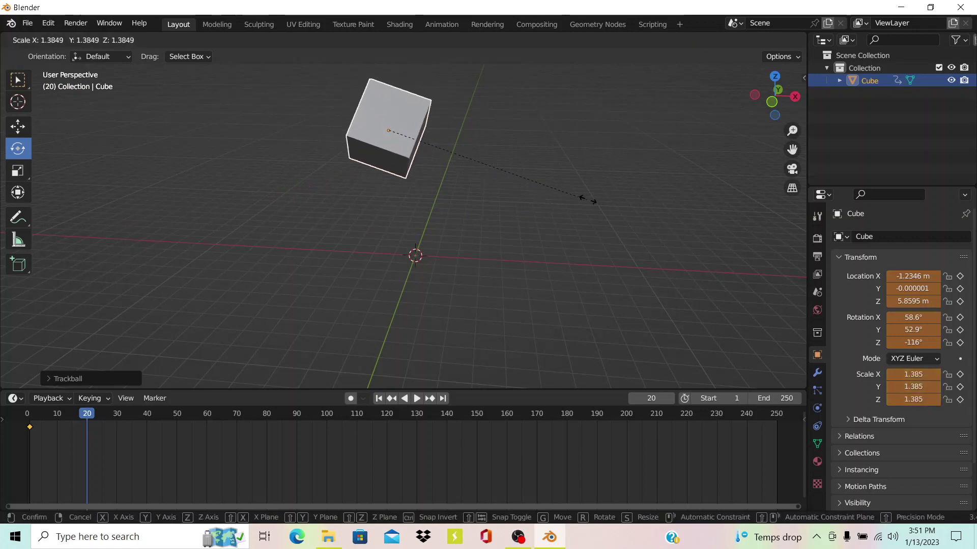
left_click(626, 193)
key("i")
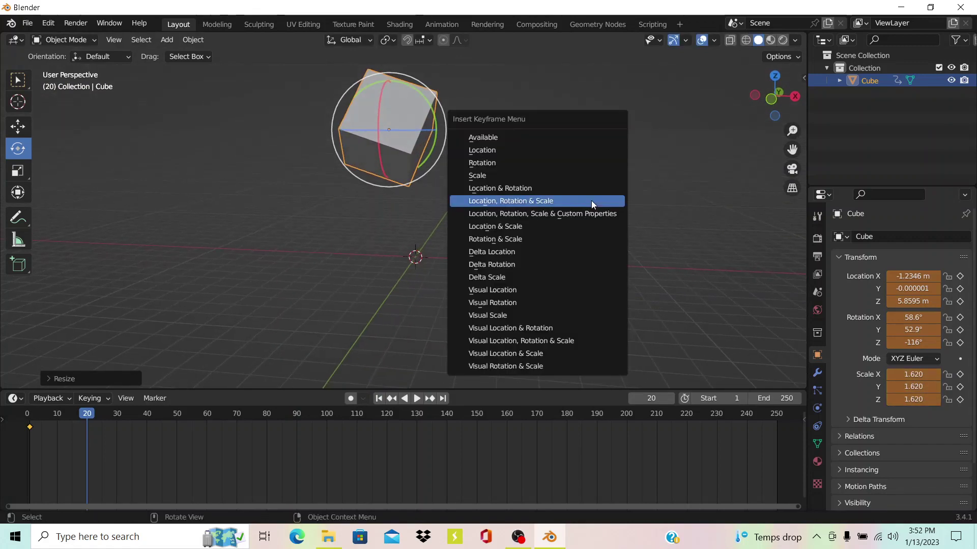
left_click(591, 200)
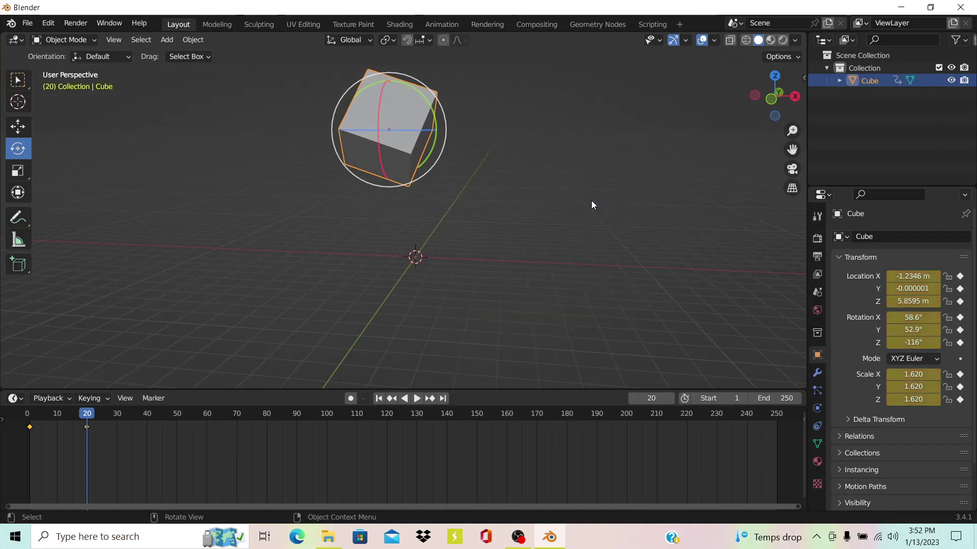
key("shift+Left")
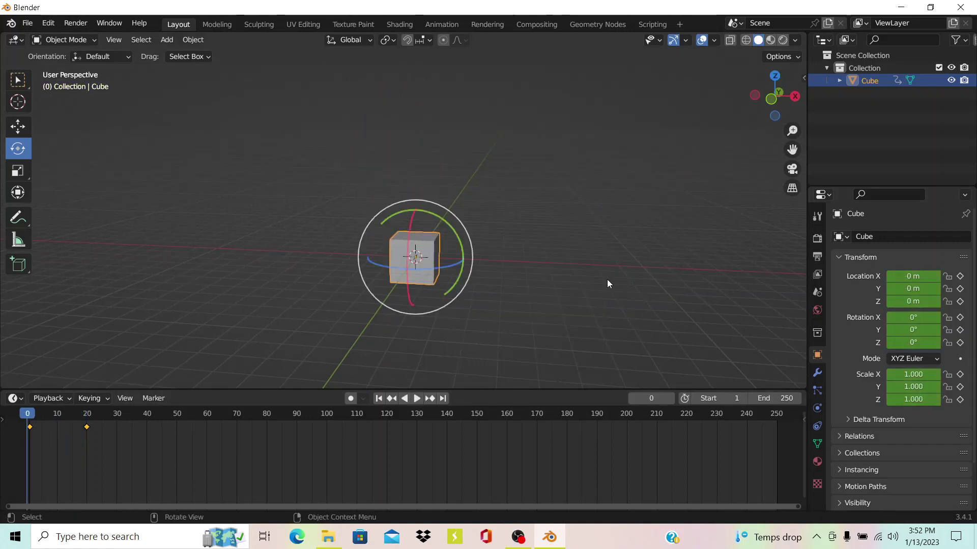
key("space")
key("space")
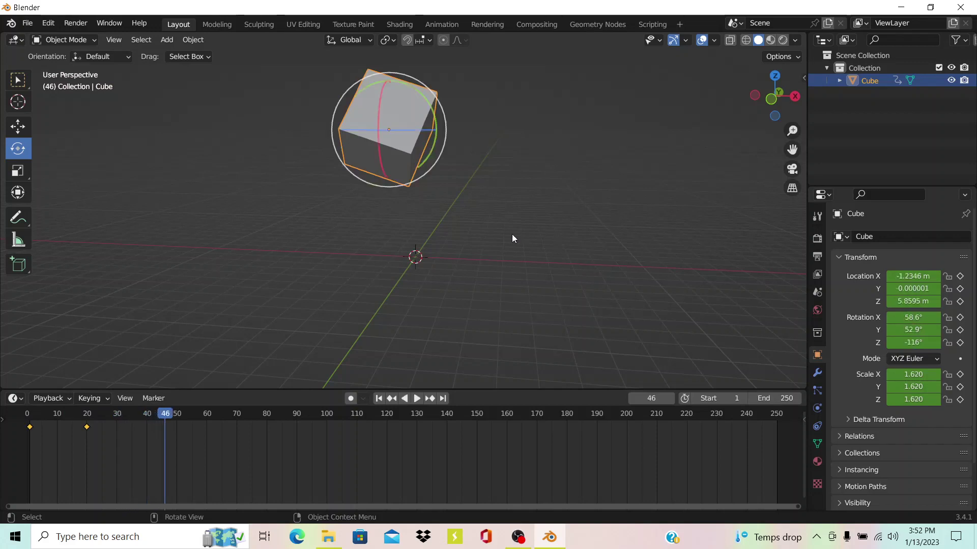
Step: At frame 50, rotate the cube, move it down and right, and key all transforms
left_click_drag(161, 428, 177, 422)
left_click_drag(404, 141, 486, 165)
key("g")
left_click(591, 316)
left_click_drag(519, 249, 545, 299)
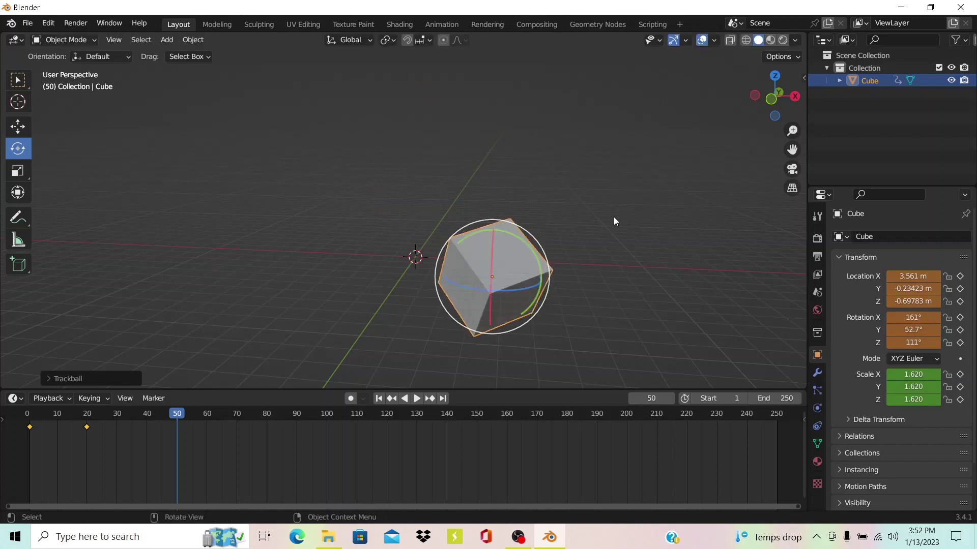
key("i")
left_click(613, 217)
Step: Key frame 90 with the cube moved far left and rotated, then rotate it again at frame 150
key("space")
left_click_drag(281, 425, 298, 425)
key("space")
key("g")
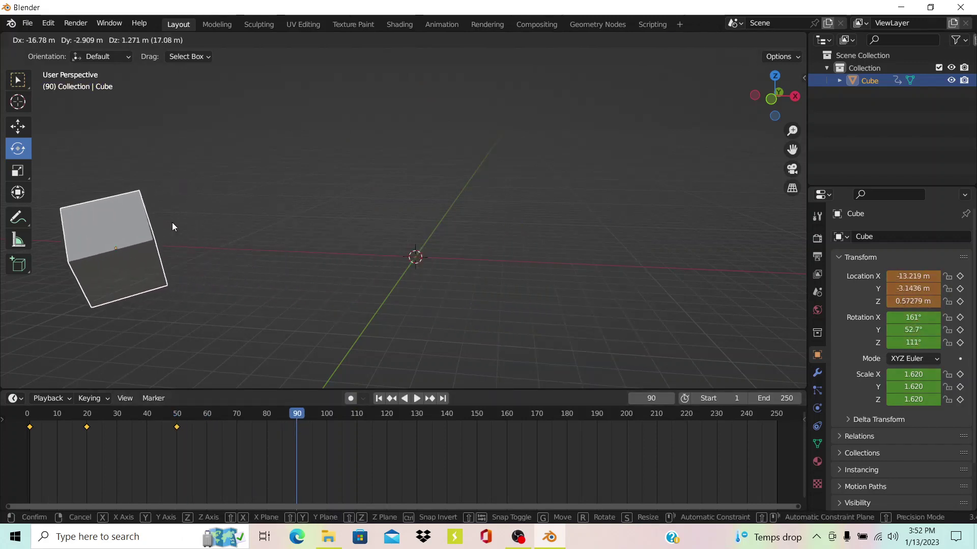
left_click(119, 230)
left_click_drag(119, 231, 233, 78)
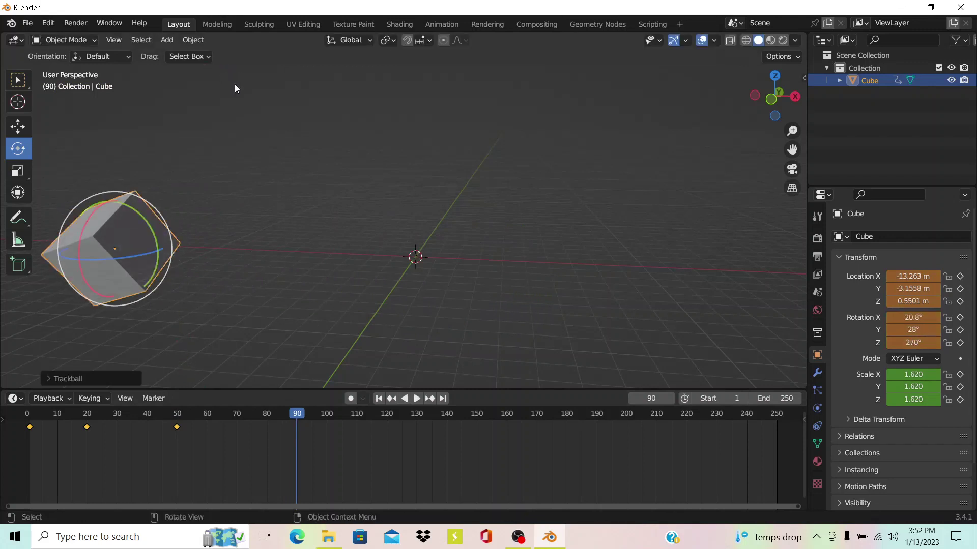
key("i")
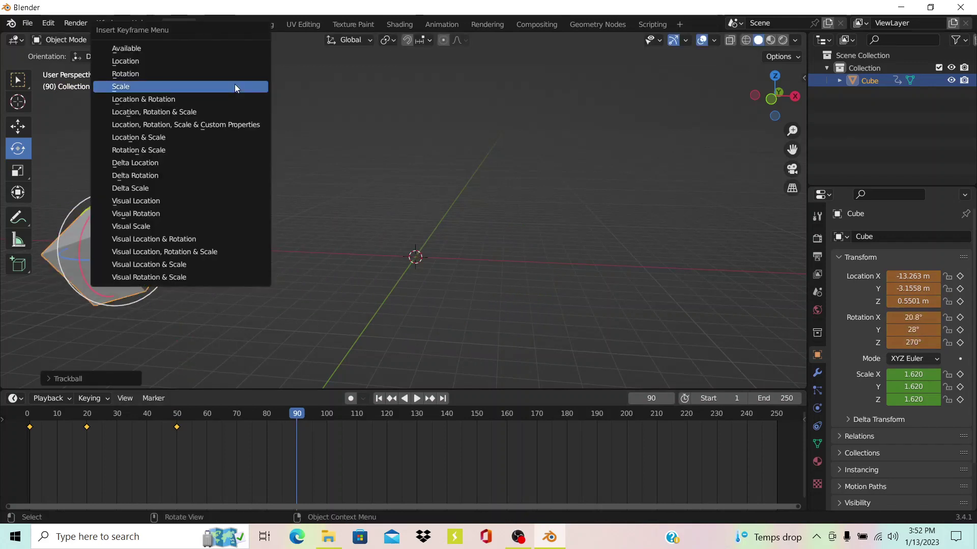
left_click(232, 111)
left_click_drag(306, 407, 477, 430)
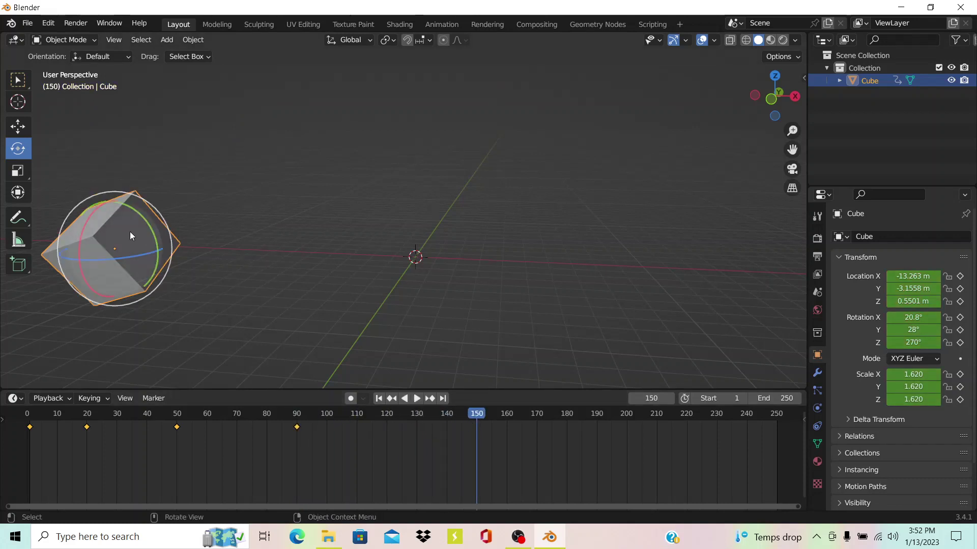
left_click_drag(129, 231, 244, 221)
Step: Move the cube near the scene centre, shrink it to 0.212, and key all transforms at frame 150
key("g")
left_click(569, 243)
key("s")
left_click(438, 248)
key("i")
left_click(437, 243)
Step: Play the five-key animation back, return to frame 0, and reselect the cube to show its keyframes
key("space")
key("shift+Left")
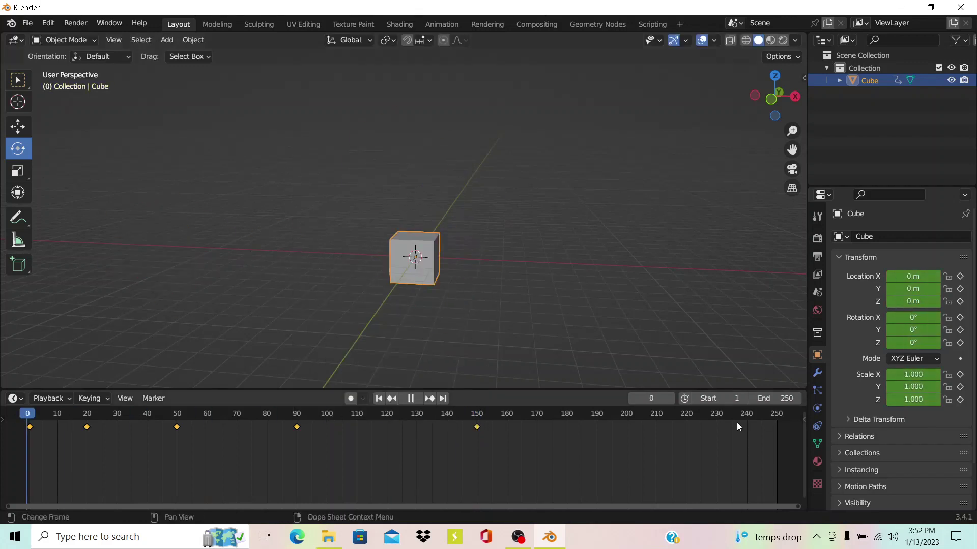
left_click(18, 80)
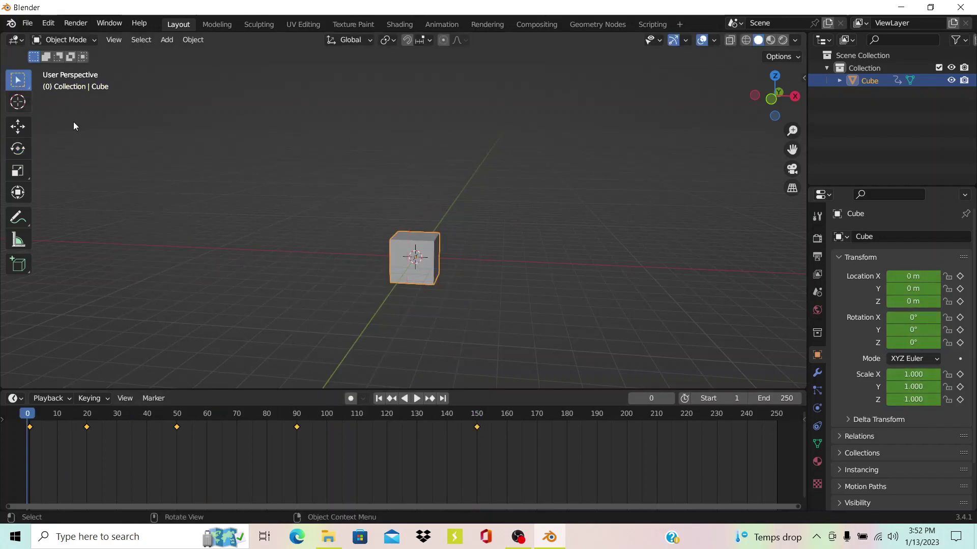
left_click(674, 227)
key("space")
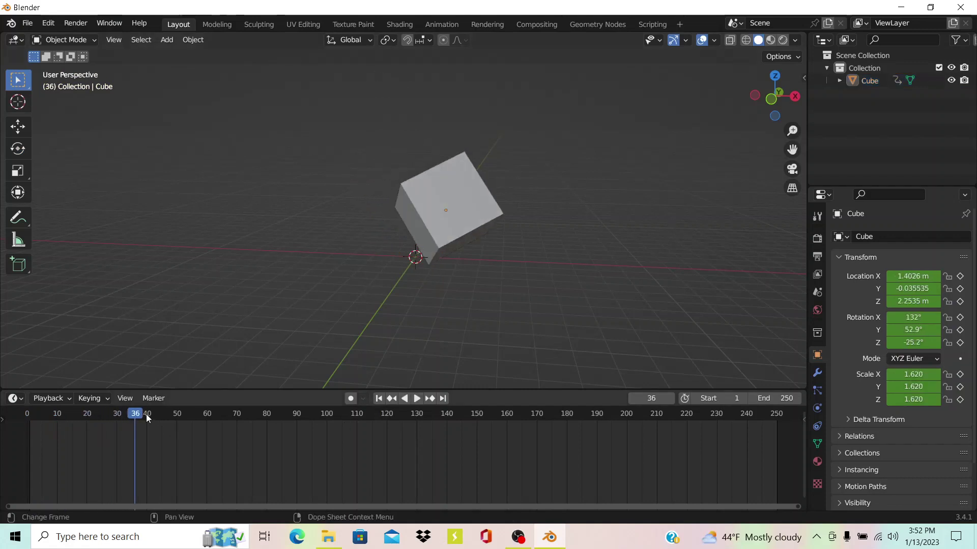
left_click_drag(146, 418, 4, 436)
key("space")
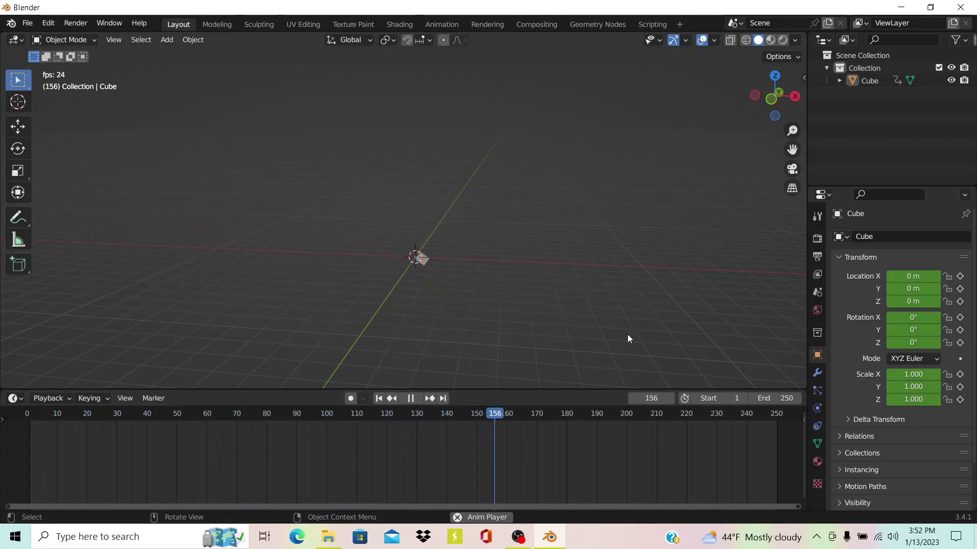
key("space")
left_click_drag(542, 418, 23, 432)
left_click(428, 267)
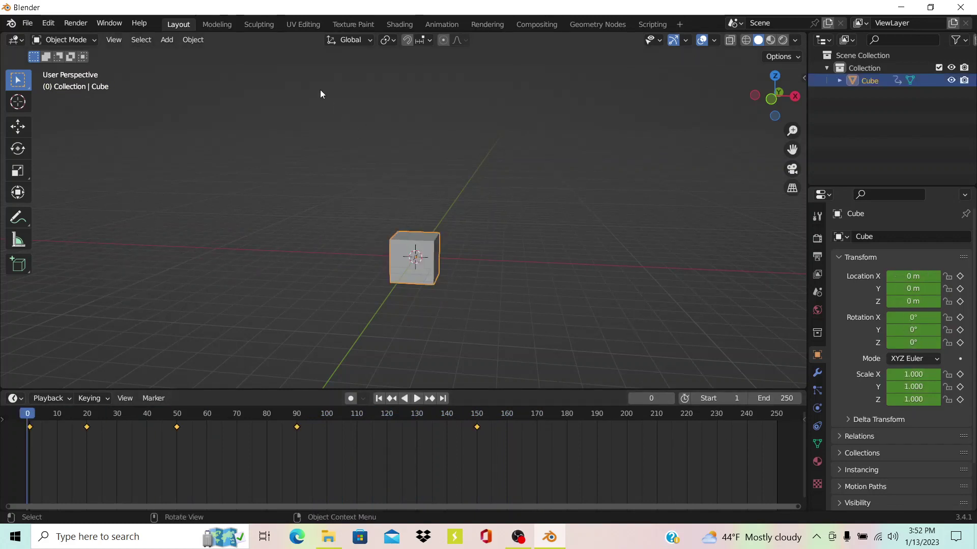
Step: In the Animation workspace, set all the cube's keyframes to Ease In and Out easing
left_click(441, 23)
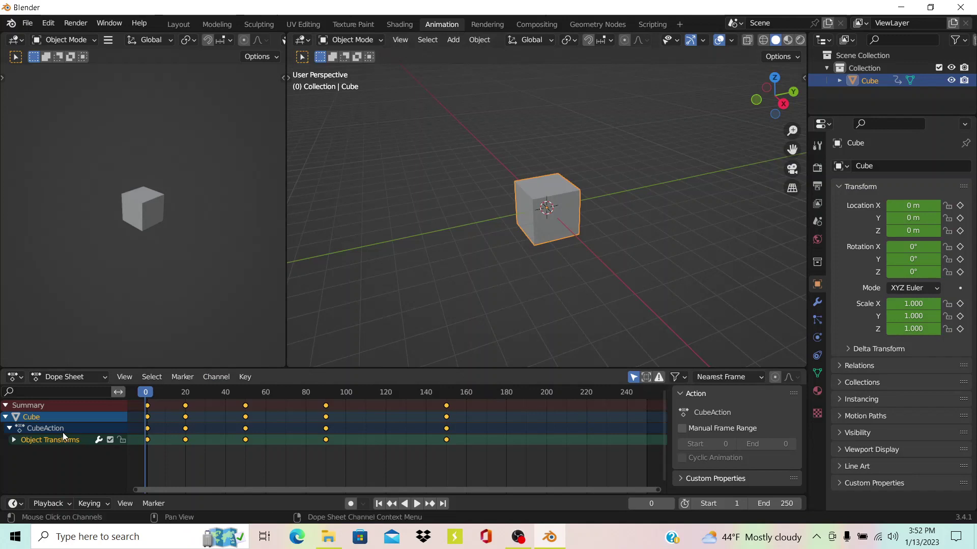
left_click(247, 378)
mouse_move(295, 215)
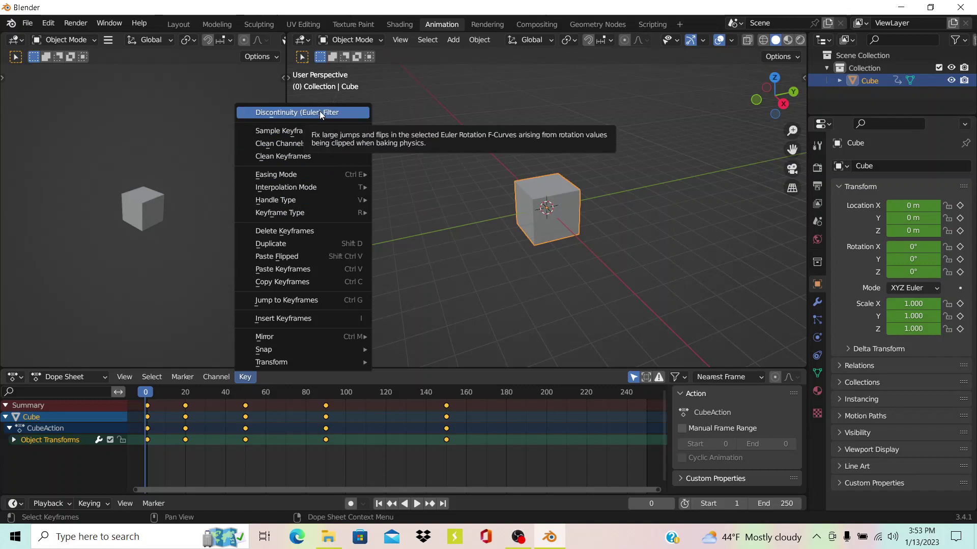
mouse_move(325, 173)
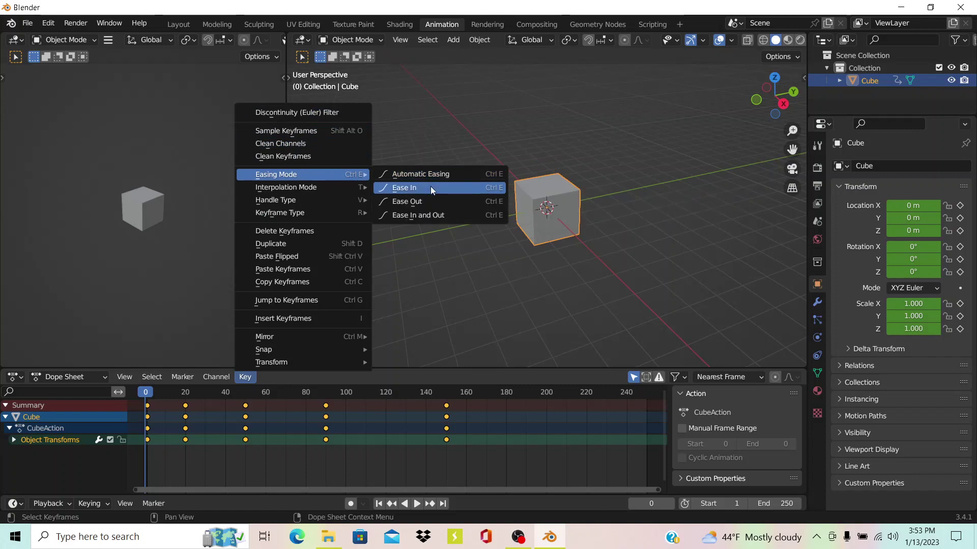
left_click(441, 215)
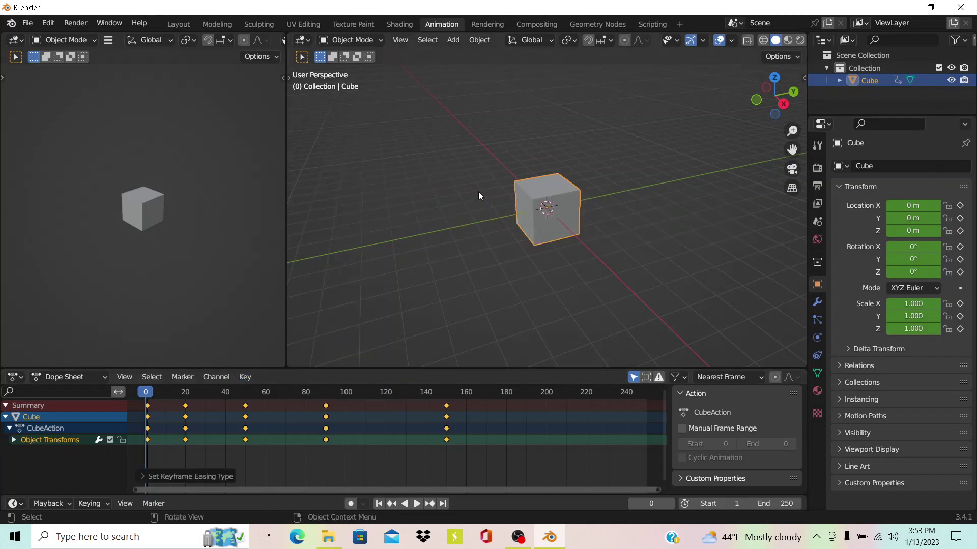
Step: Play the animation to check the easing, then stop it back at frame 0
key("space")
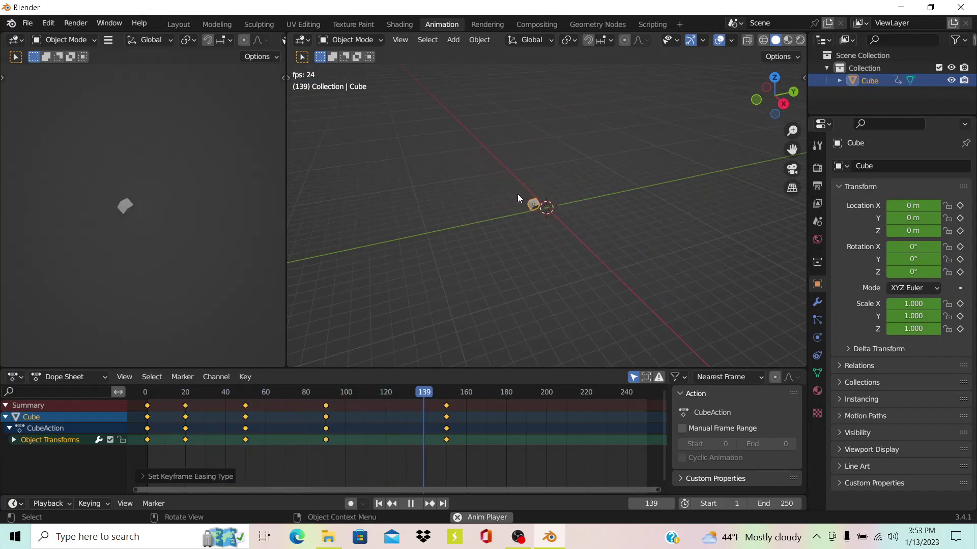
left_click_drag(468, 392, 247, 398)
key("Escape")
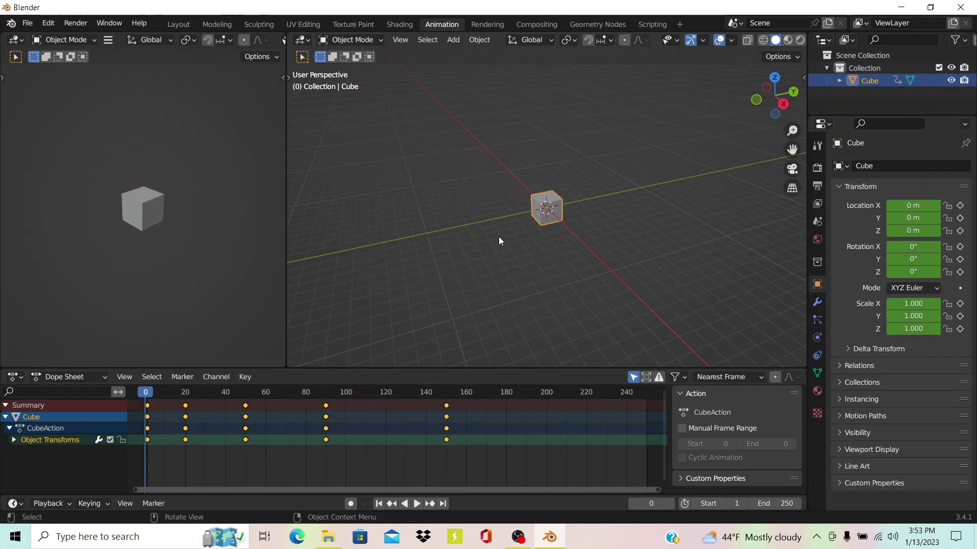
Step: Set the cube's keyframes to Automatic Easing through the Dope Sheet Key > Easing Mode menu
left_click(244, 377)
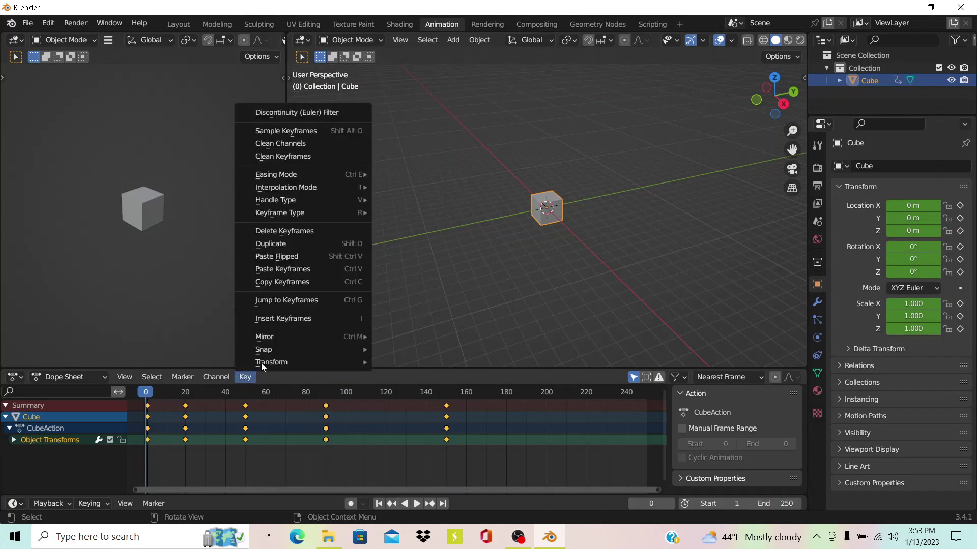
mouse_move(292, 175)
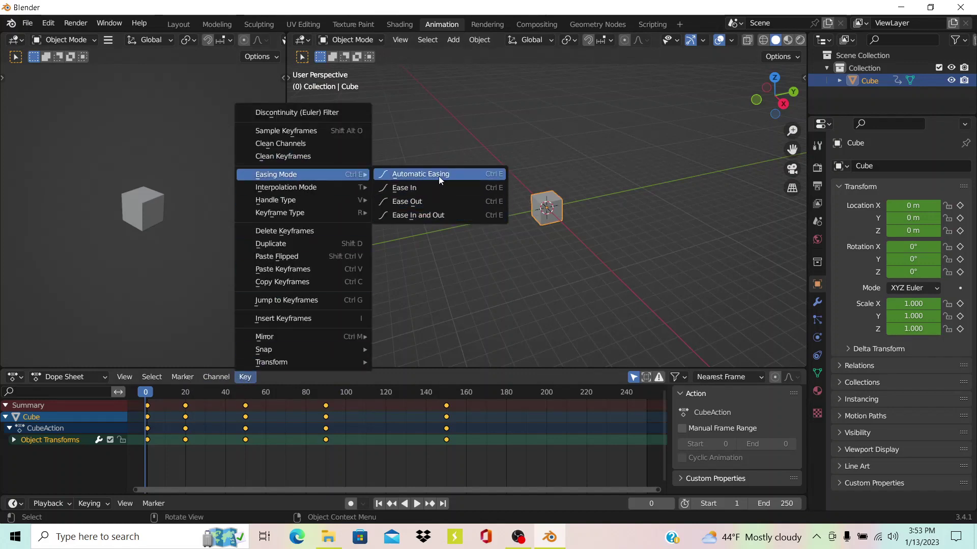
left_click(468, 175)
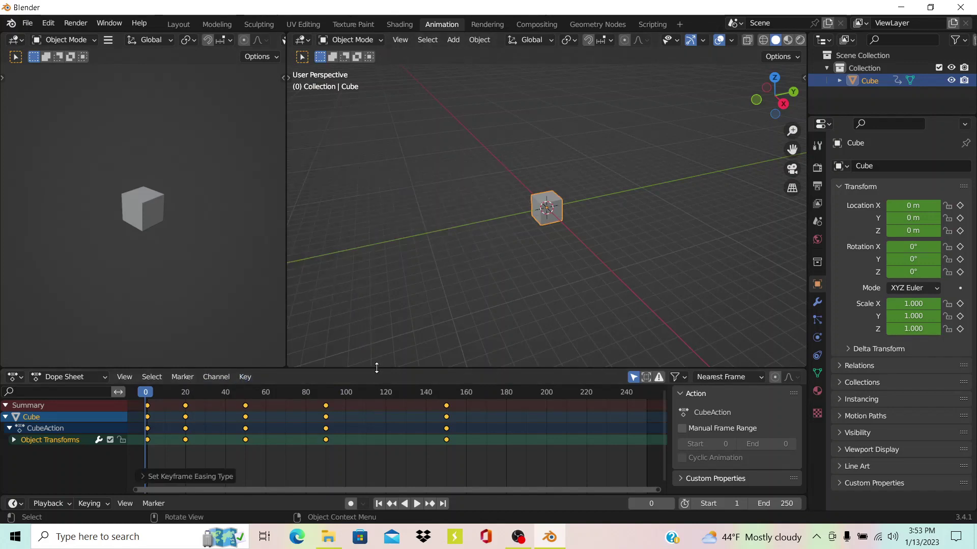
Step: Preview the animation, stop it at the start, and bring up the Key menu again
key("space")
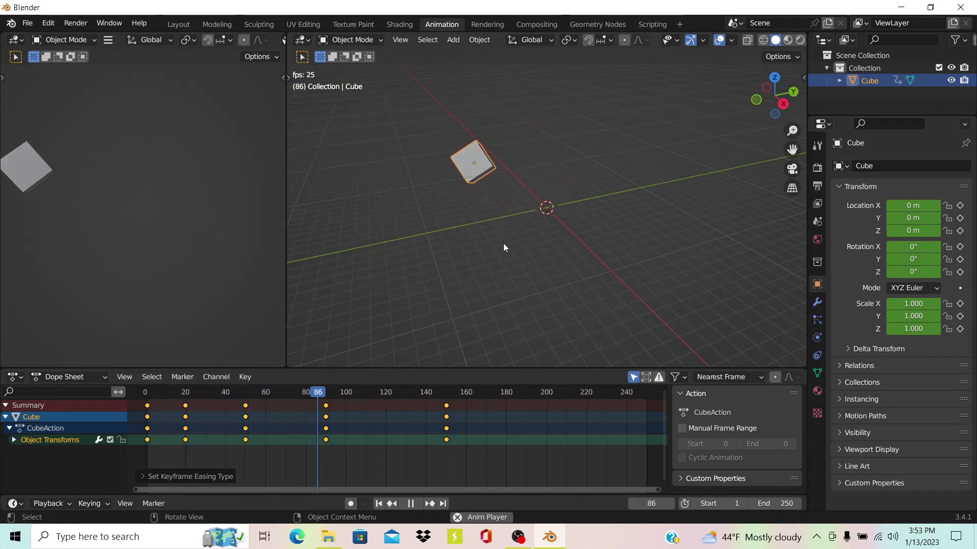
key("Escape")
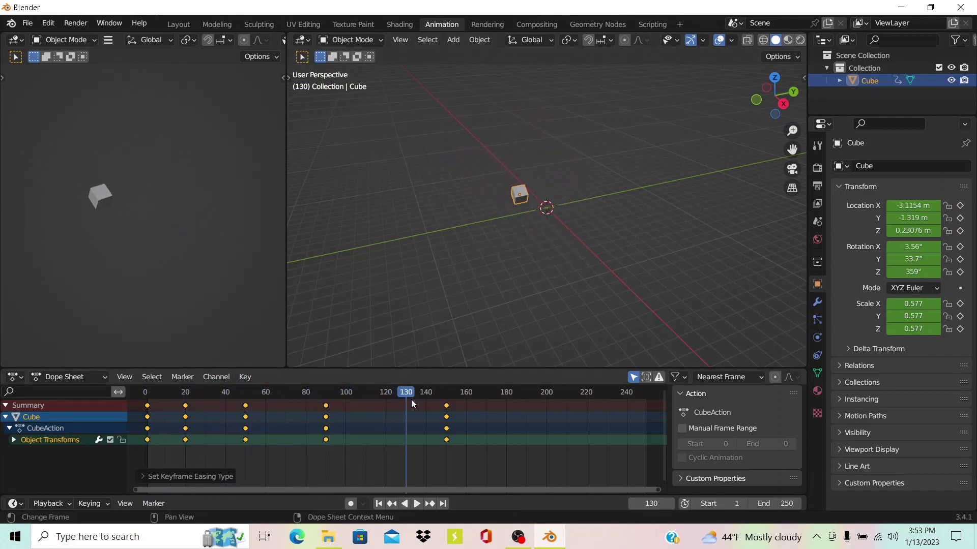
left_click(245, 377)
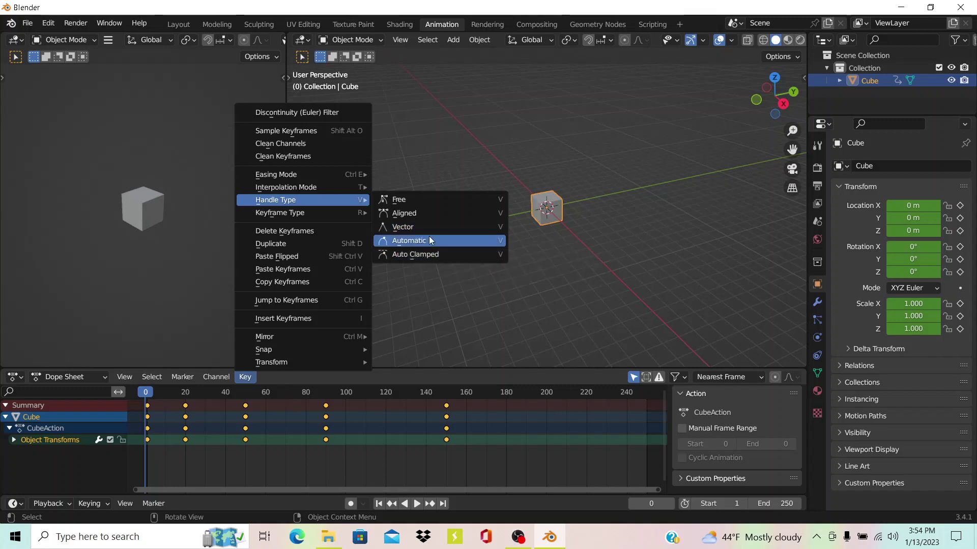
Step: Give the keyframes Automatic handles, preview playback, then return to Layout and frame the cube
left_click(431, 239)
key("space")
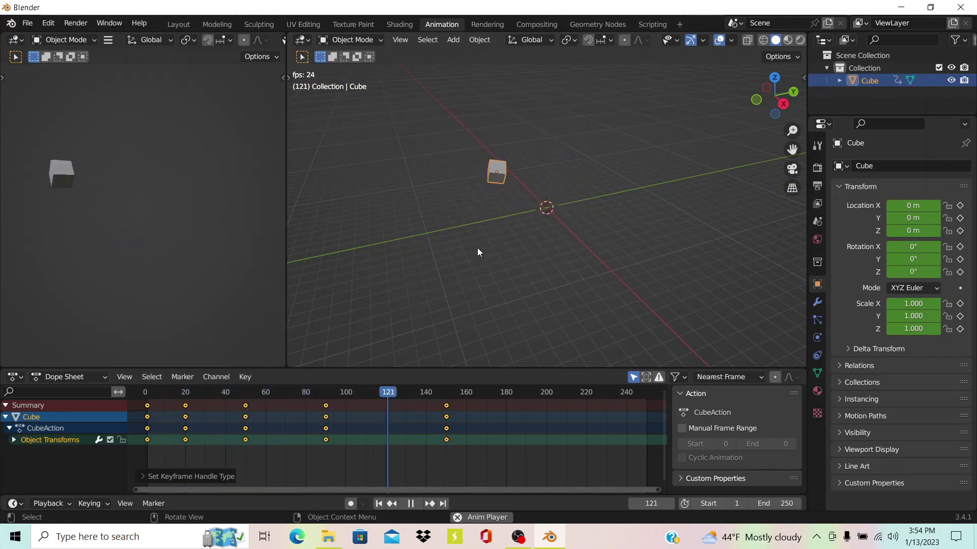
key("space")
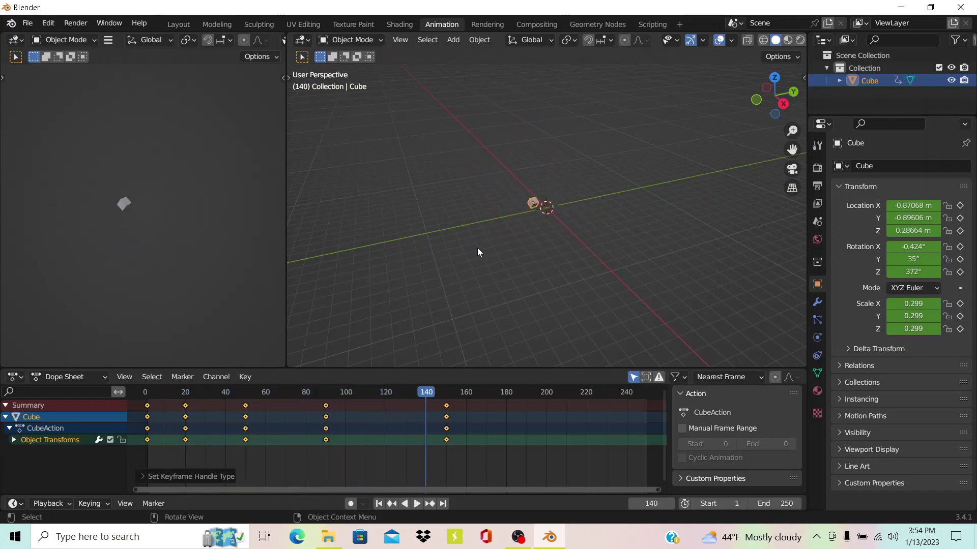
left_click(191, 25)
key("KP_Decimal")
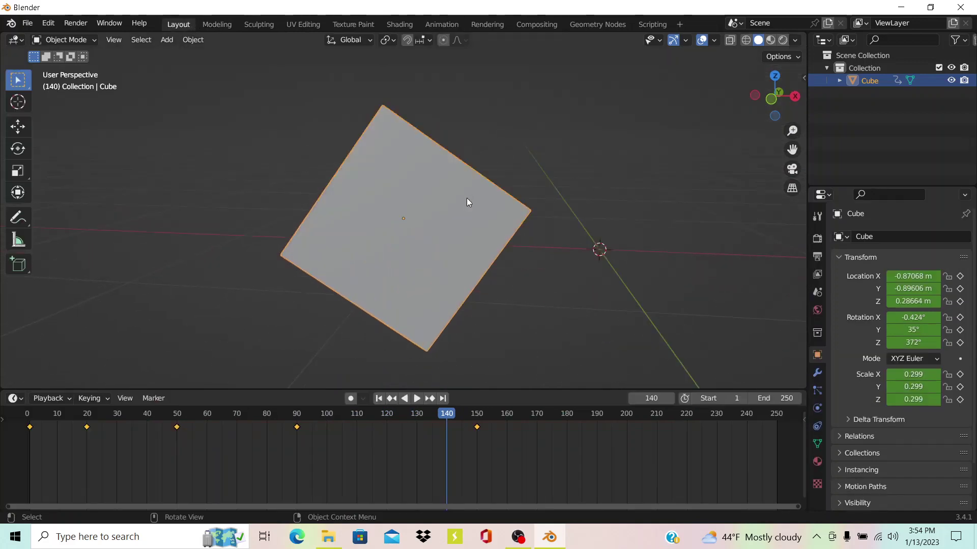